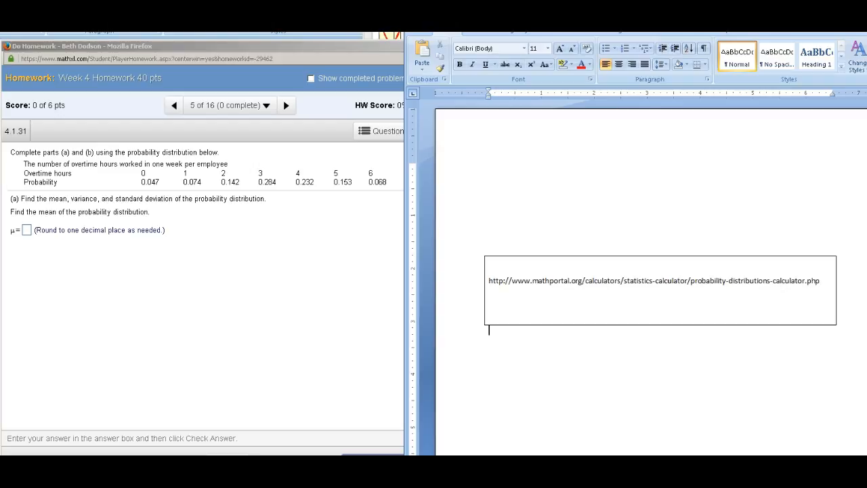
Step: Switch to the Probability Distributions Calculator page and look over its X and P(X) fields and compute options
key("alt+Tab")
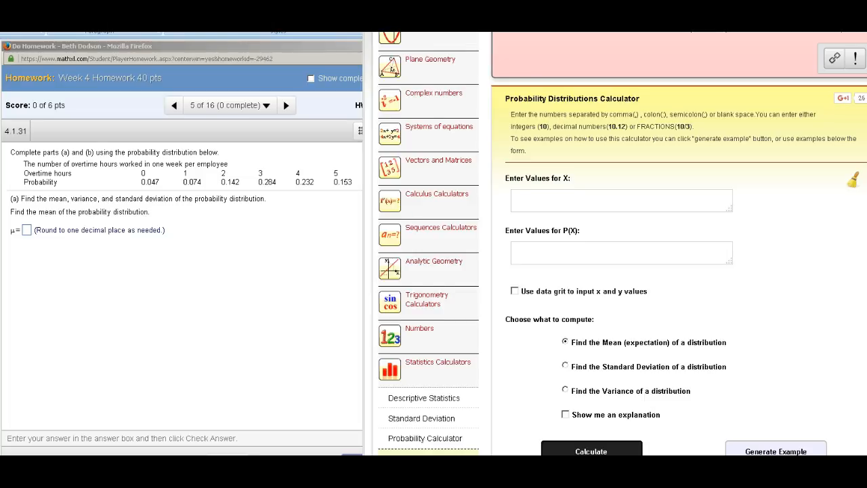
scroll(617, 244, "down", 3)
scroll(617, 244, "up", 12)
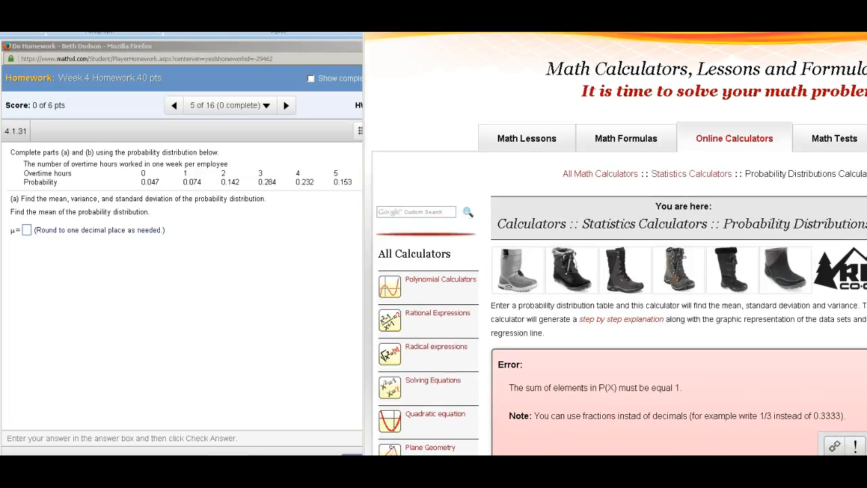
scroll(616, 244, "down", 10)
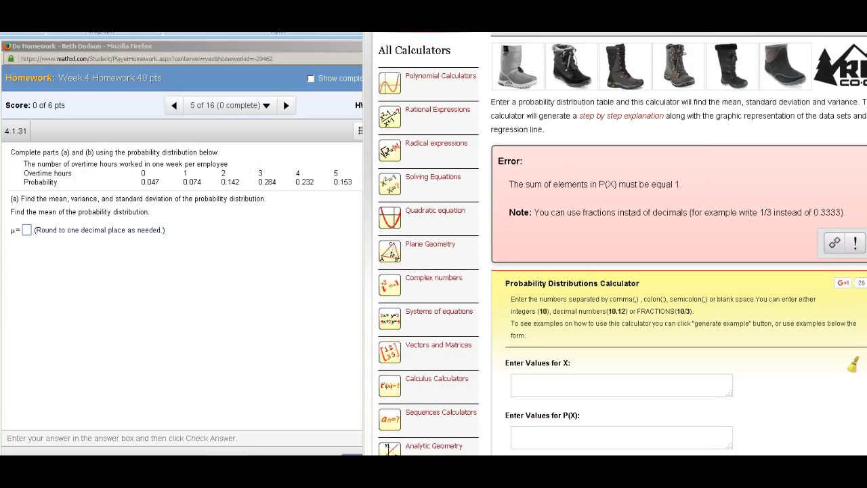
scroll(616, 244, "up", 7)
scroll(616, 243, "down", 3)
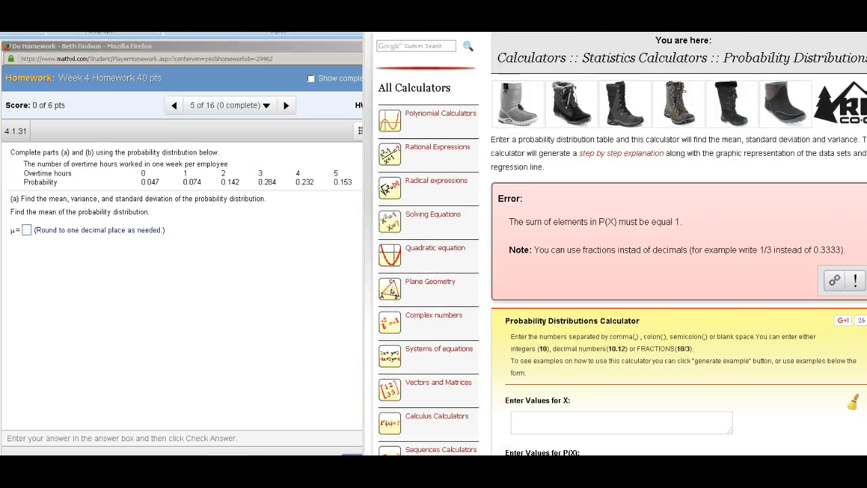
scroll(616, 243, "down", 3)
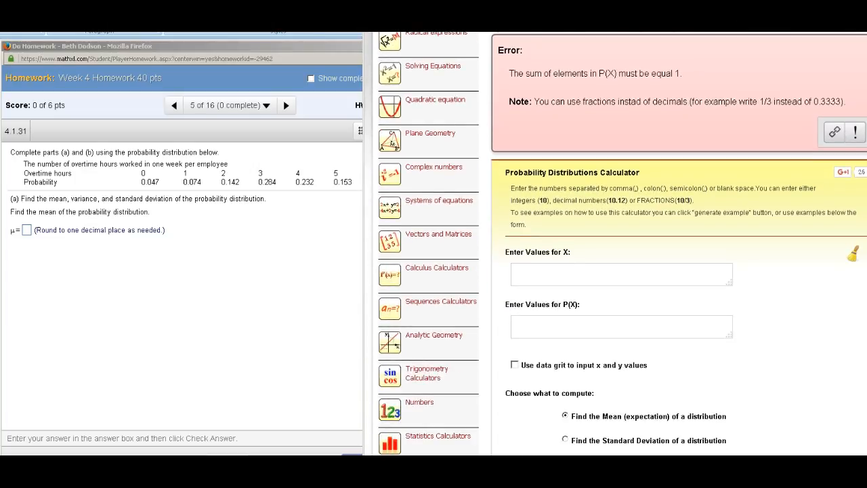
scroll(616, 243, "down", 3)
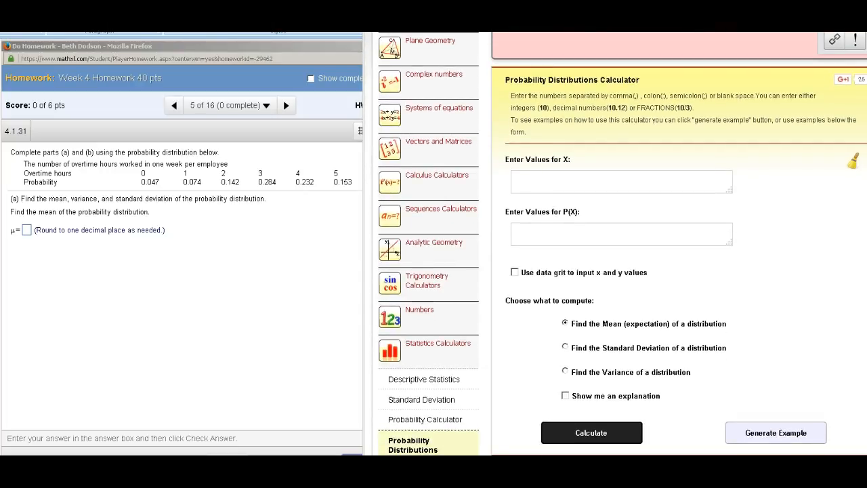
scroll(615, 243, "up", 3)
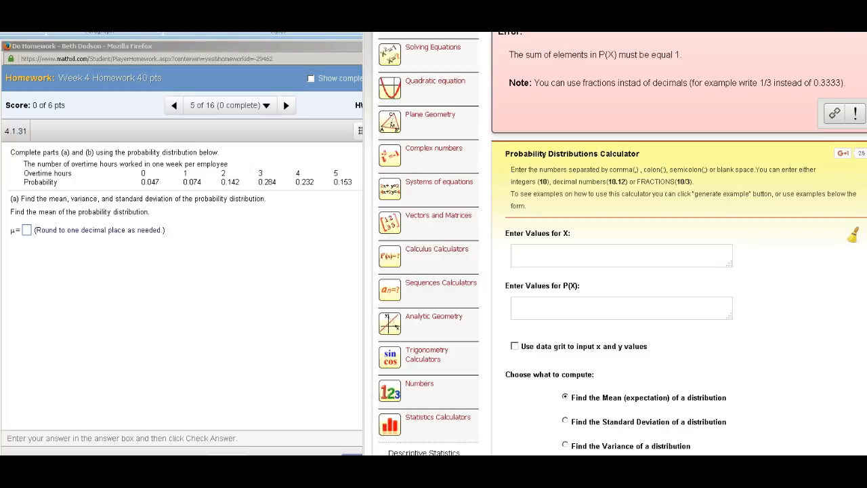
type("0,1,")
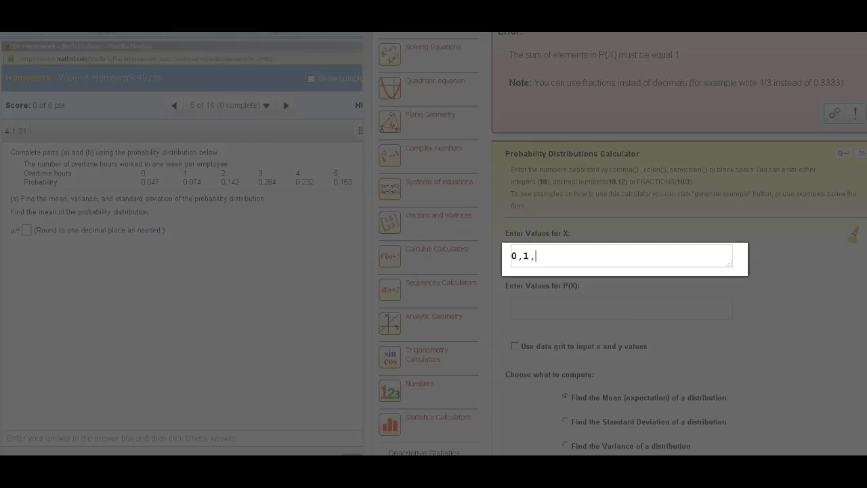
key("BackSpace")
key("BackSpace")
key("BackSpace")
key("BackSpace")
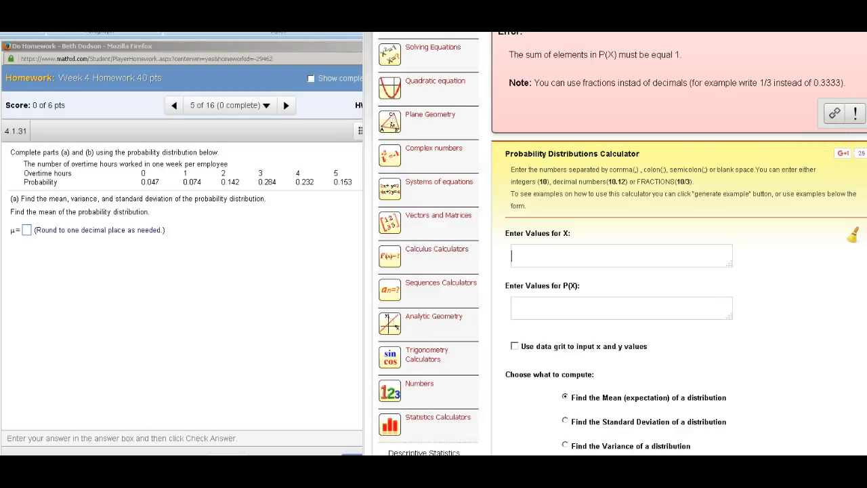
Step: Enable data grid input for the distribution and enter X 0 with P(X) 0.047 in column 1
scroll(623, 243, "down", 1)
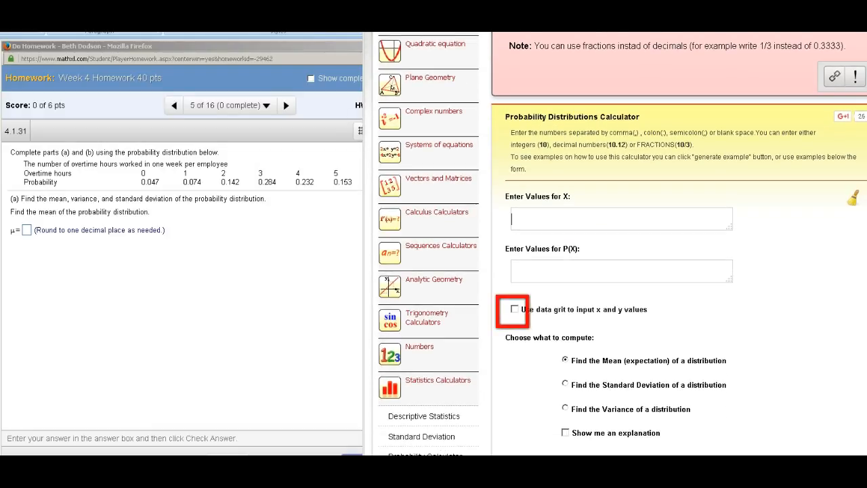
left_click(515, 309)
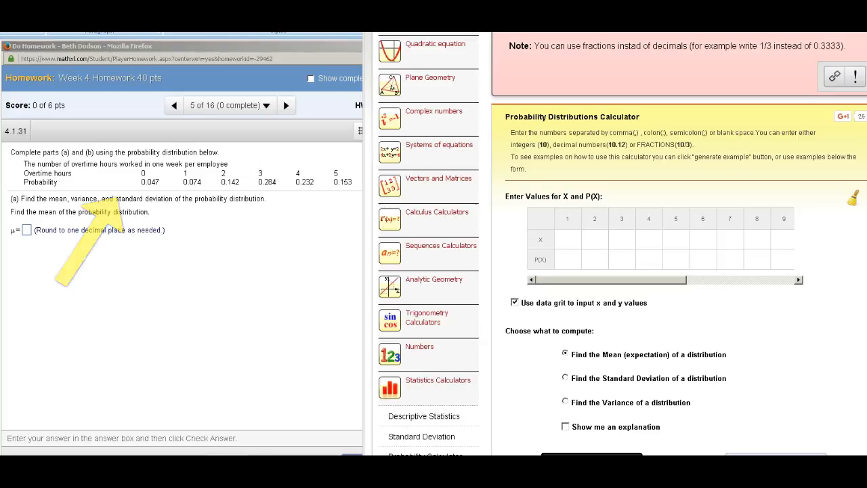
key("alt+Tab")
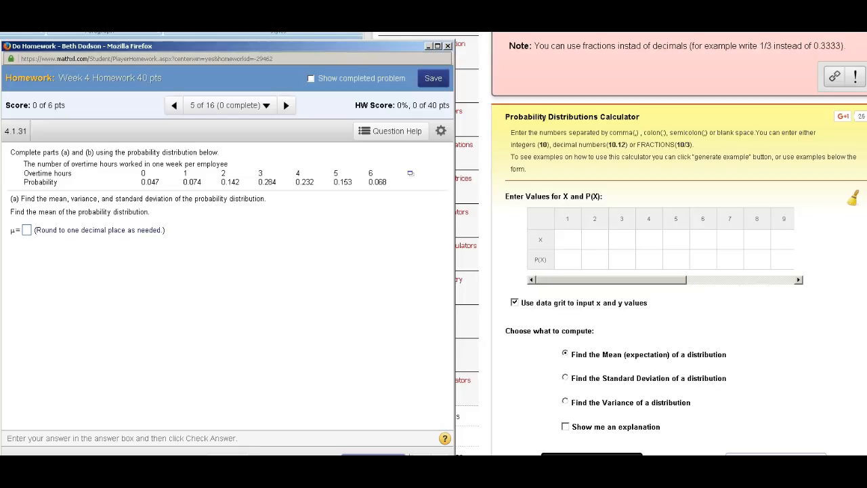
left_click(567, 239)
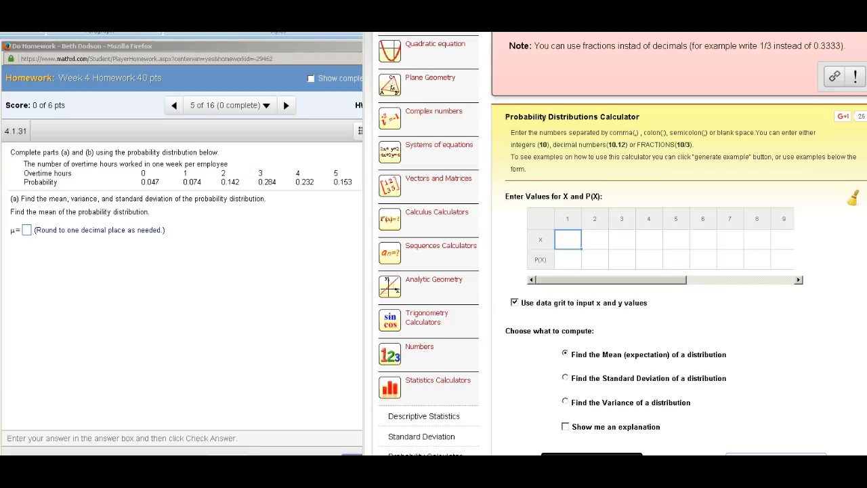
type("0")
key("Return")
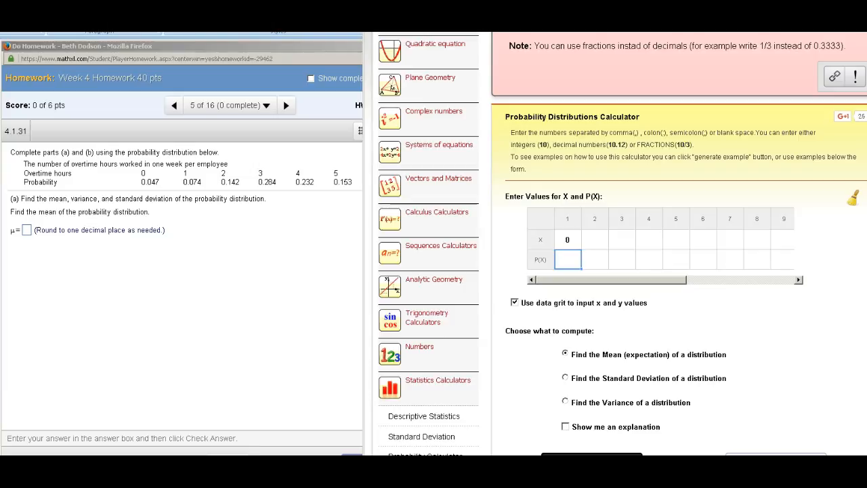
type("0.047")
key("Return")
Step: Fill grid column 2 with X 1 and P(X) 0.074, and column 3 with X 2 and P(X) 0.142
left_click(595, 240)
type("1")
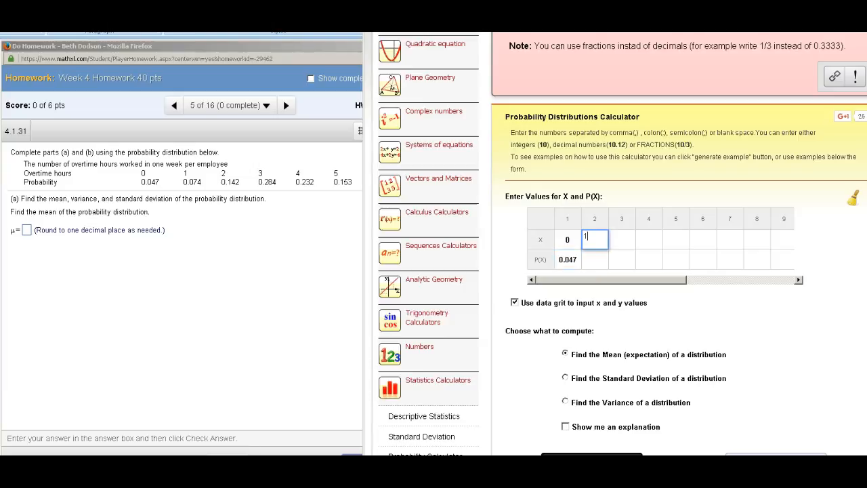
key("Return")
type("0.074")
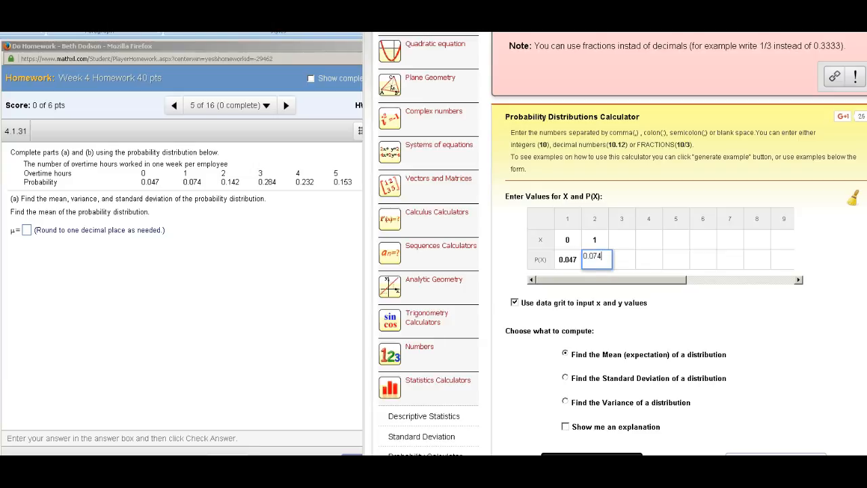
key("Return")
left_click(622, 240)
type("2")
key("Return")
type("0.142")
key("Return")
Step: Fill grid column 4 with X 3 and P(X) 0.284, and column 5 with X 4 and P(X) 0.232
left_click(649, 239)
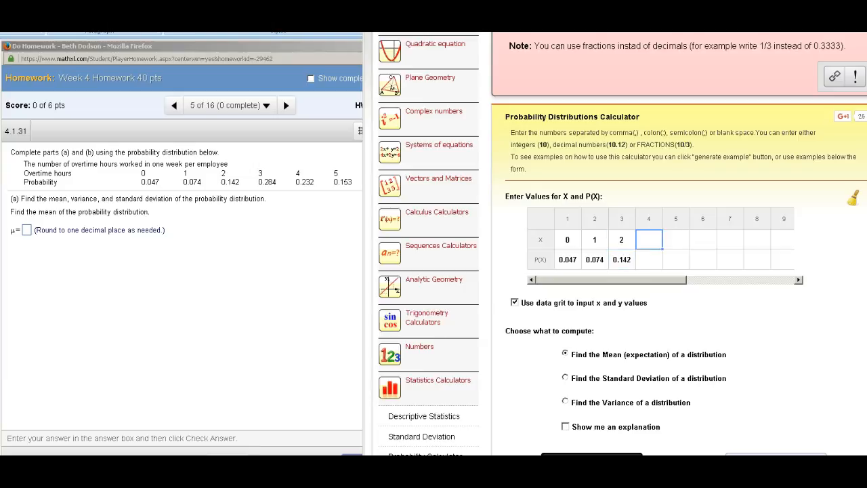
type("3")
key("Return")
type("0.284")
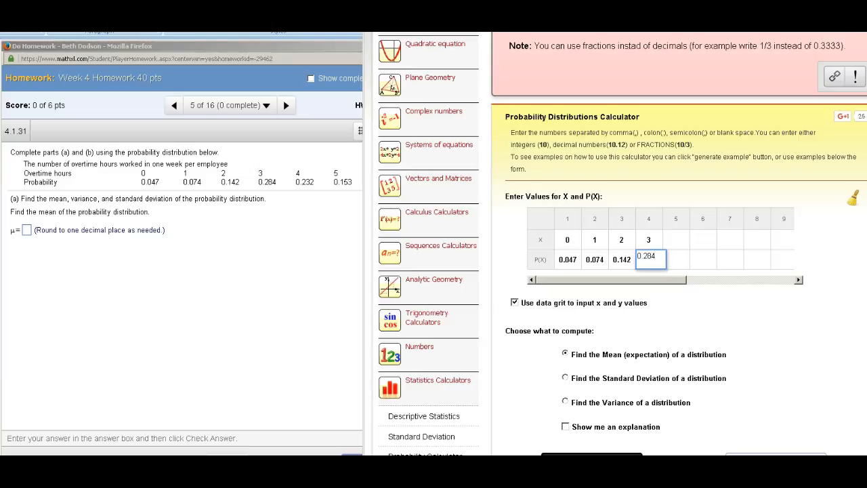
key("Return")
left_click(677, 240)
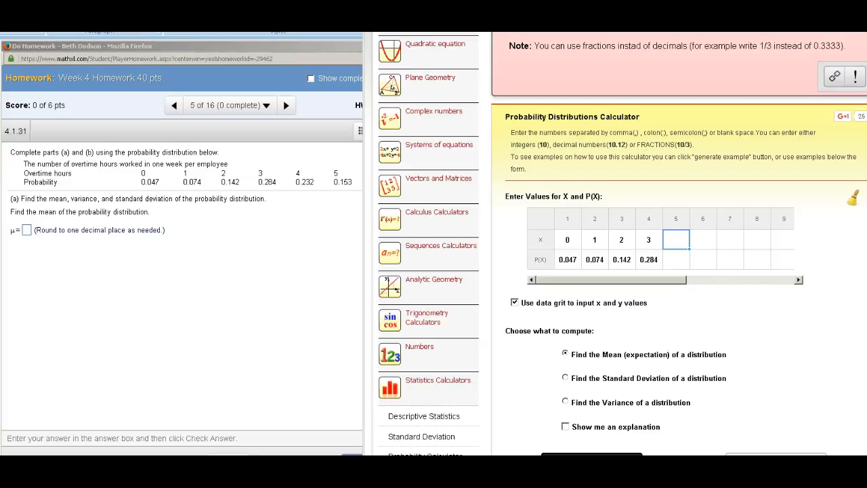
type("4")
key("Return")
type("0.232")
key("Tab")
Step: Enter X 5 with P(X) 0.153 in column 6 of the data grid
type("5")
key("Tab")
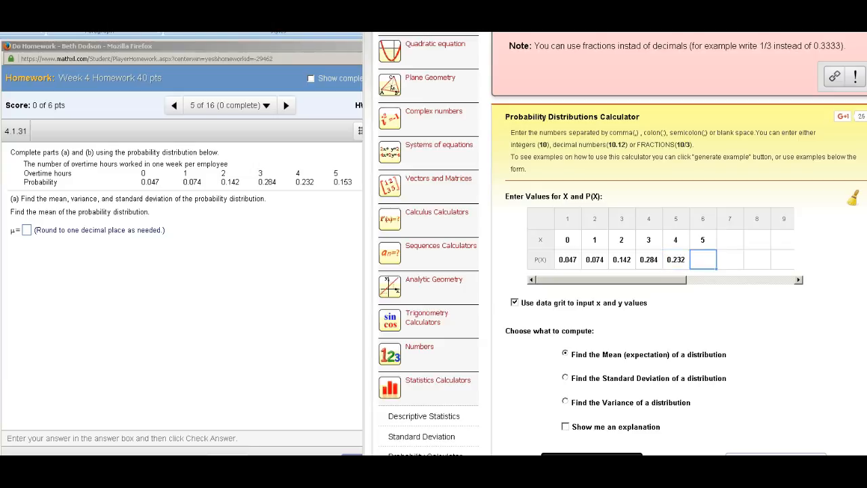
type("0.153")
key("Tab")
Step: Check the last pair in the homework table and enter X 6 with P(X) 0.068 in grid column 7
key("alt+Tab")
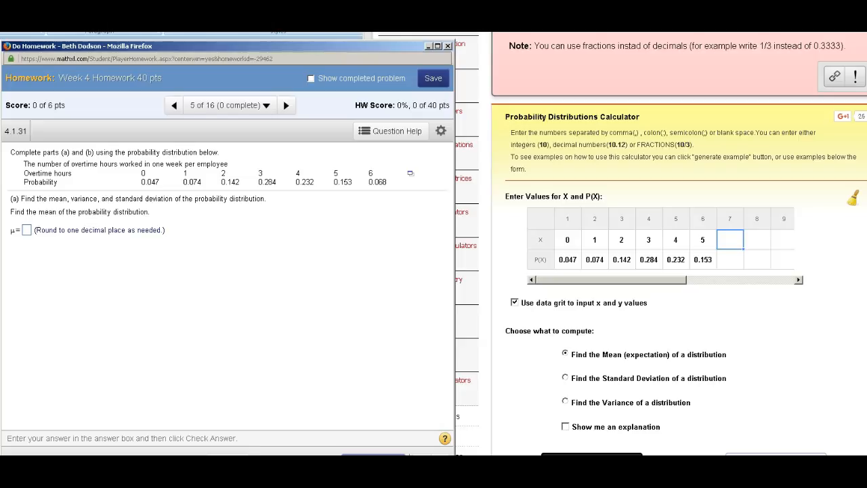
key("alt+Tab")
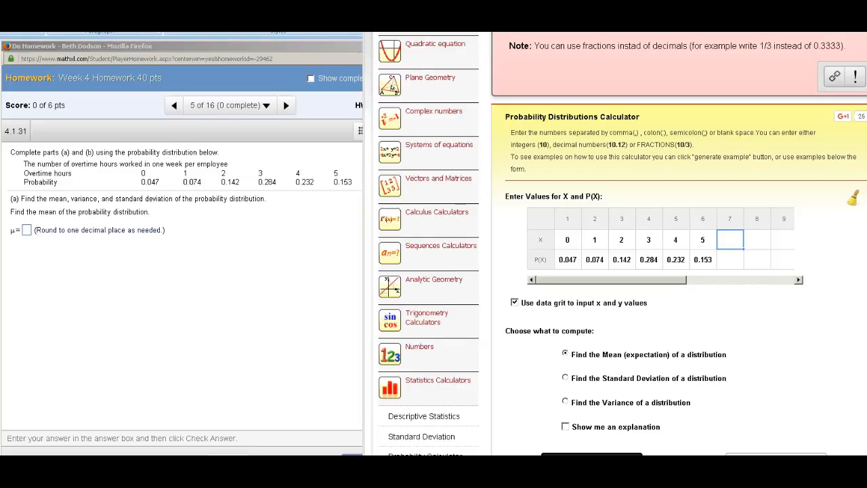
type("6")
key("Tab")
key("alt+Tab")
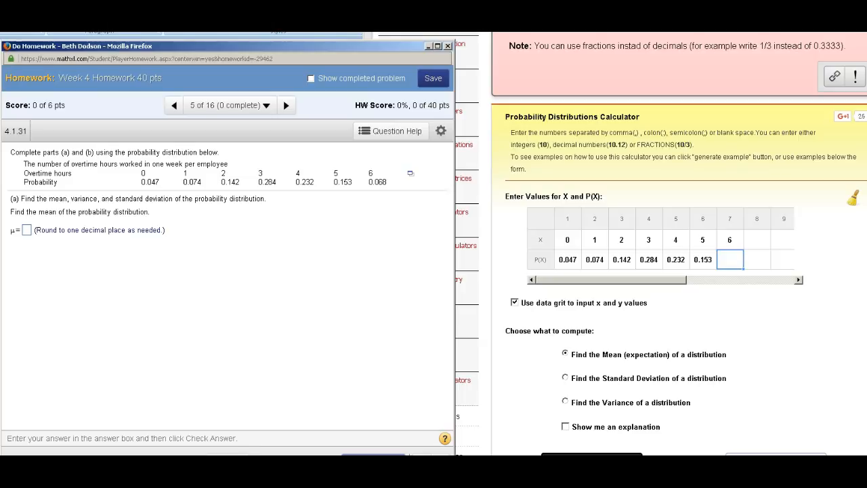
key("alt+Tab")
type("0.068")
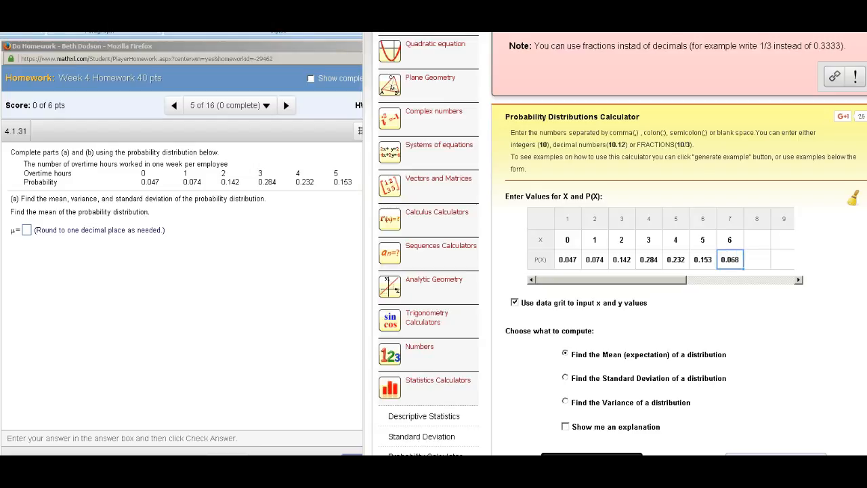
key("Return")
Step: Calculate the mean (expectation) of the entered probability distribution
key("alt+Tab")
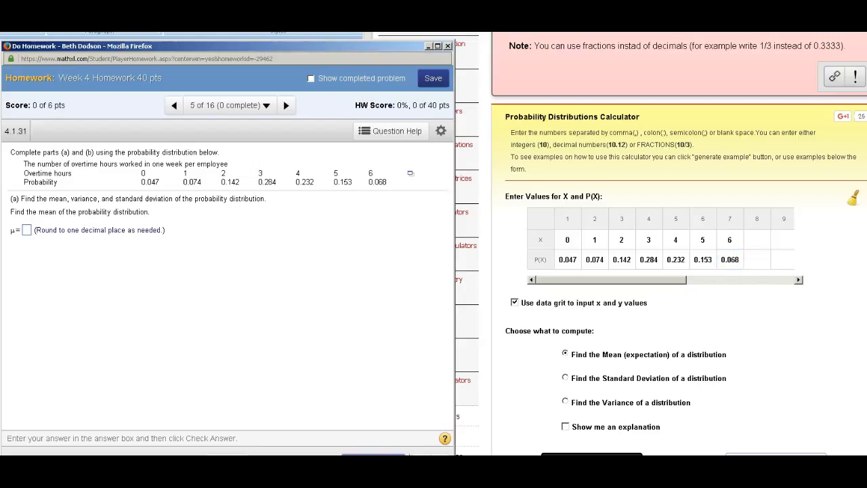
scroll(677, 271, "down", 2)
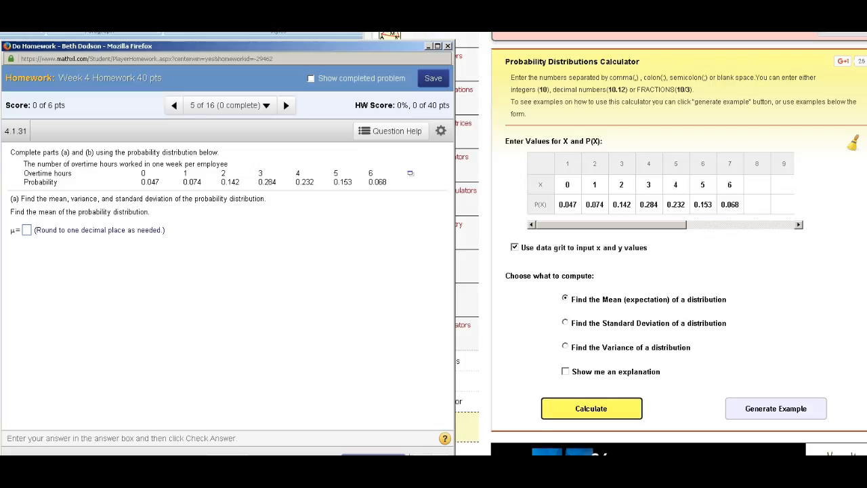
left_click(592, 408)
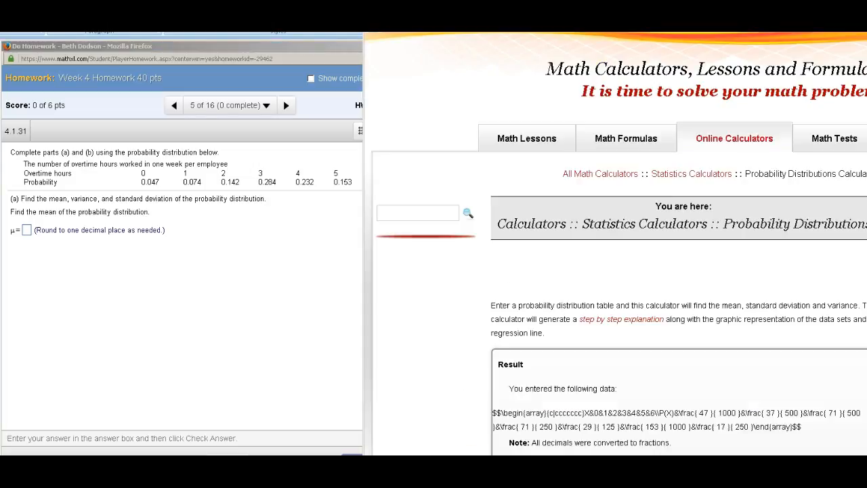
Step: Review the calculated mean, then answer μ with 3.3 in the MathXL homework window and submit it for checking
scroll(616, 271, "down", 3)
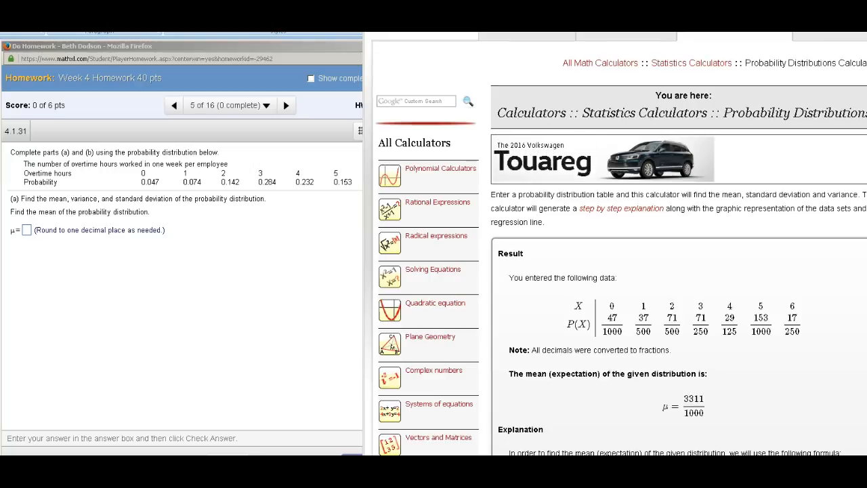
scroll(616, 242, "down", 2)
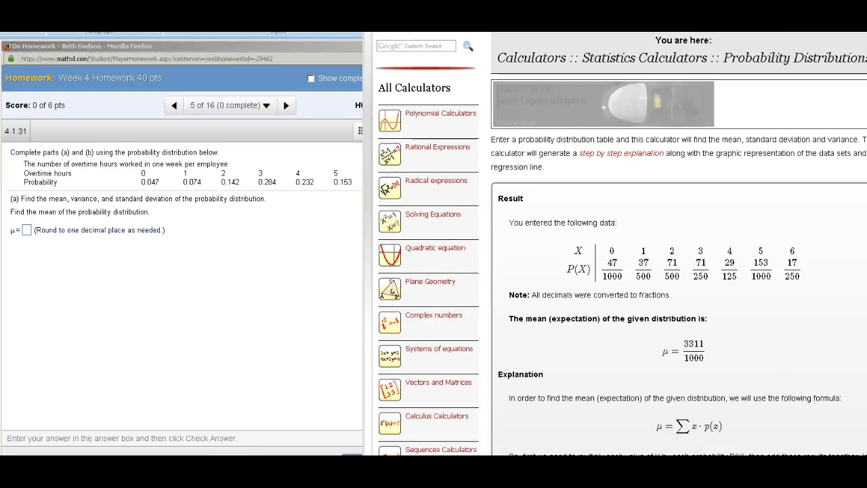
scroll(617, 243, "down", 2)
scroll(677, 244, "down", 5)
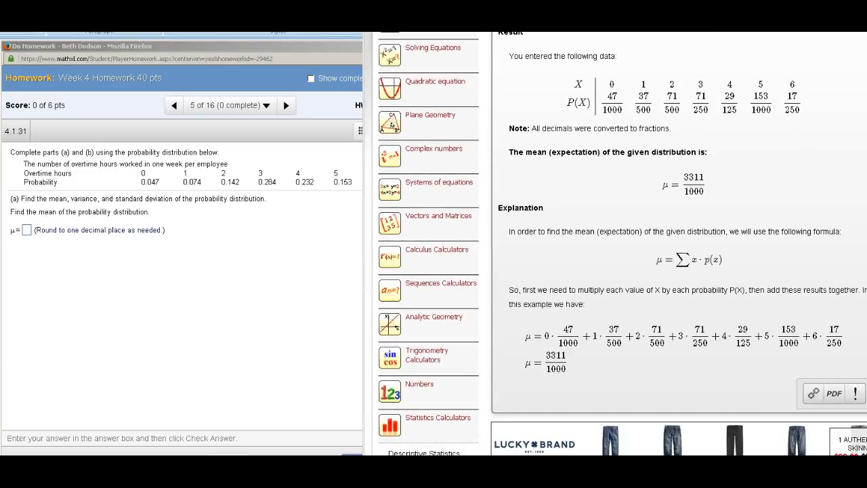
scroll(678, 244, "down", 1)
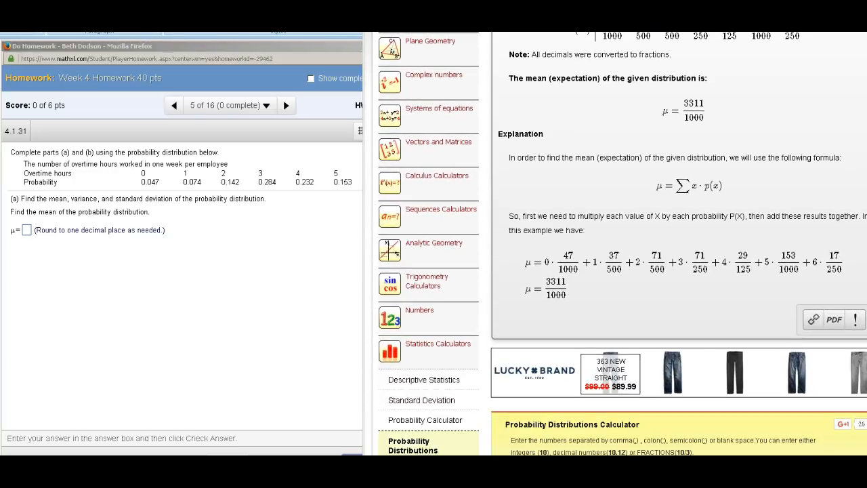
scroll(677, 244, "up", 2)
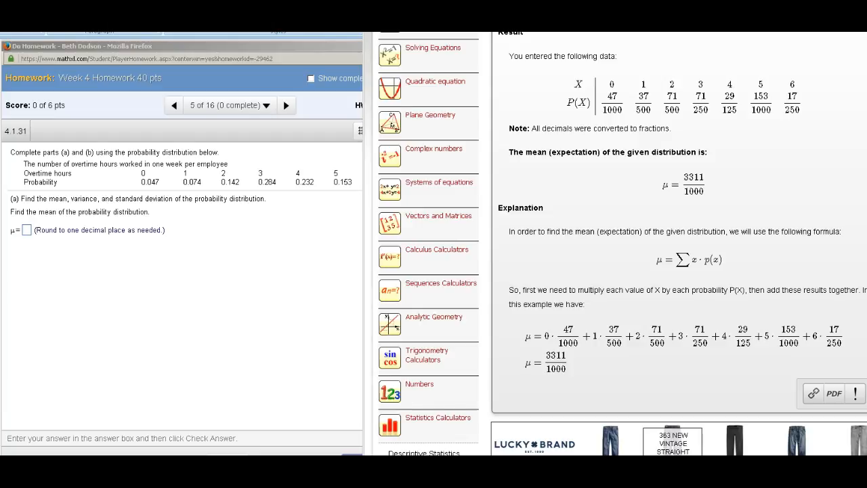
left_click(26, 230)
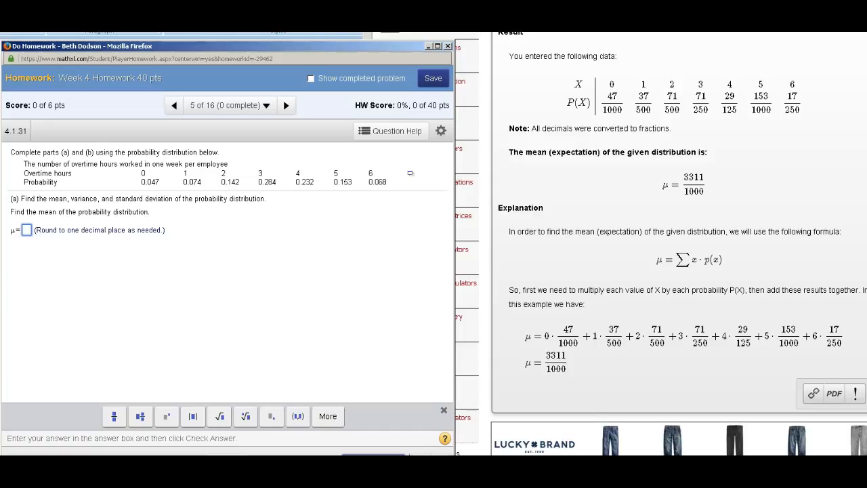
type("3.3")
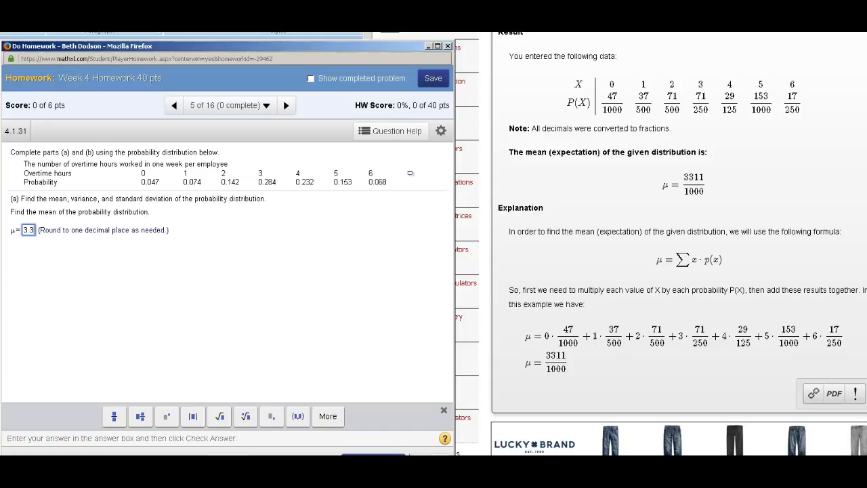
key("Return")
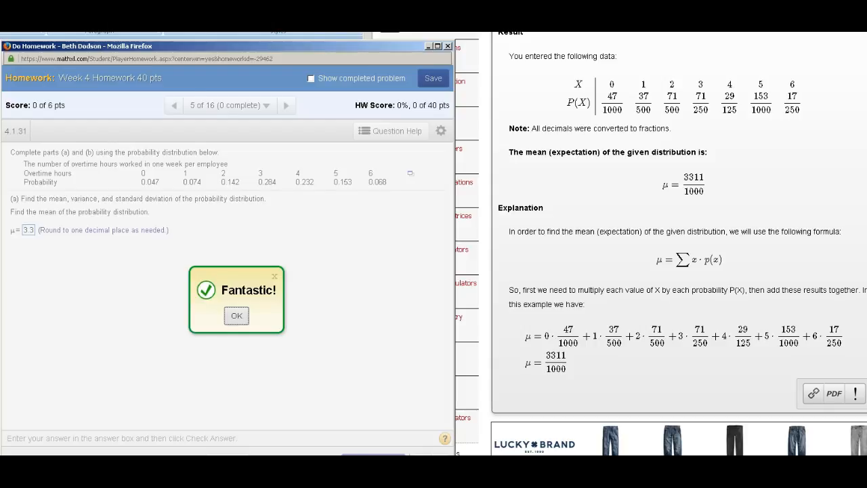
Step: Dismiss the feedback on the mean answer and calculate the standard deviation of the entered distribution in the MathPortal calculator
key("Return")
scroll(678, 244, "up", 5)
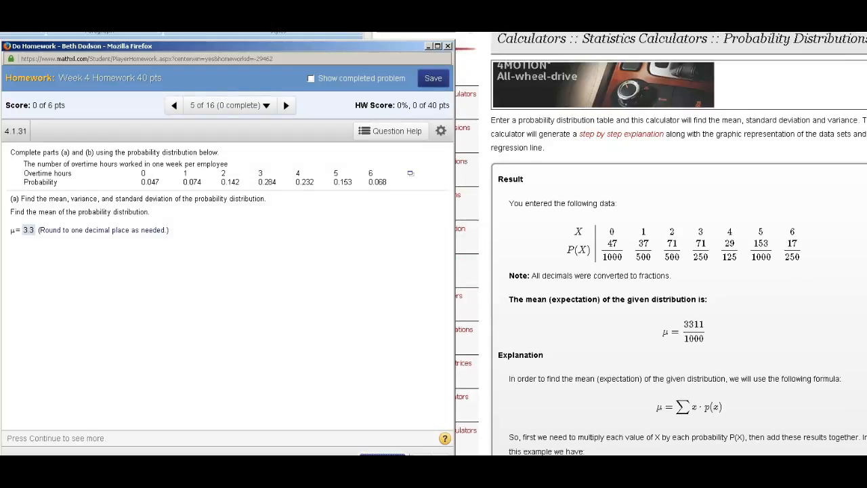
scroll(678, 244, "down", 10)
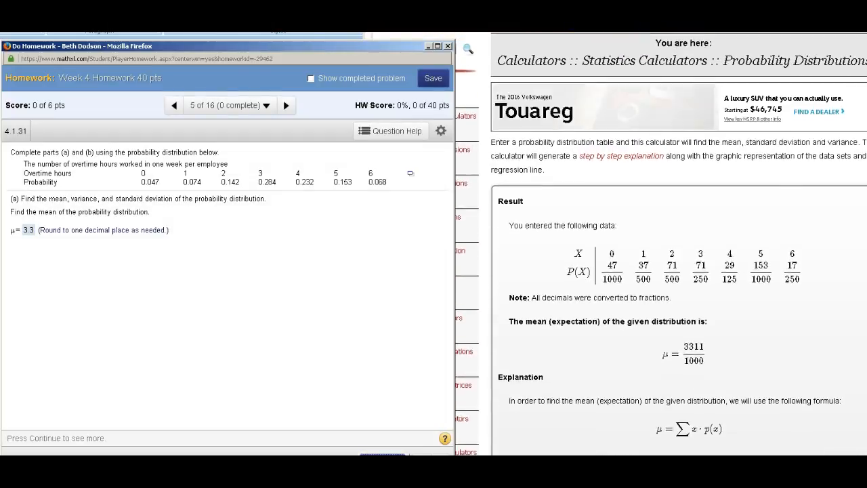
scroll(677, 244, "down", 3)
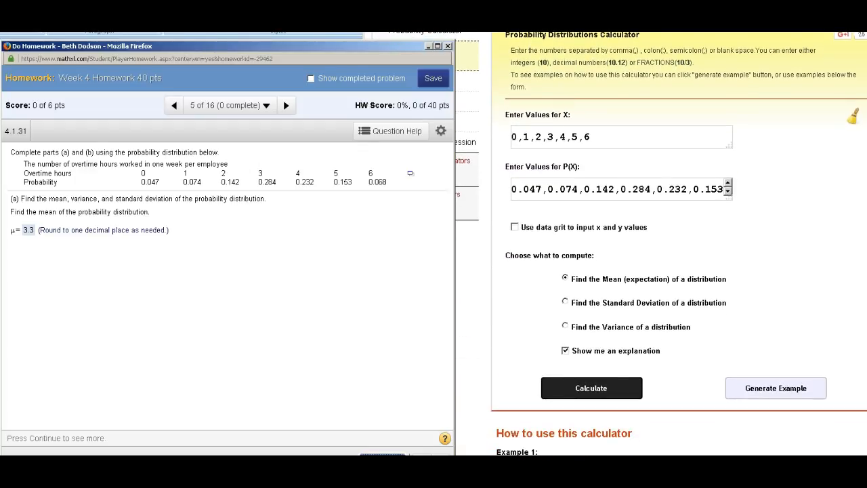
left_click(565, 302)
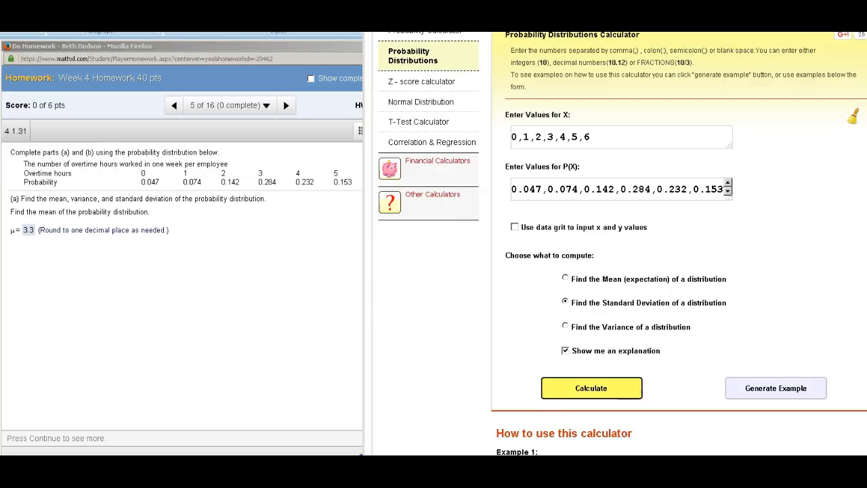
left_click(591, 388)
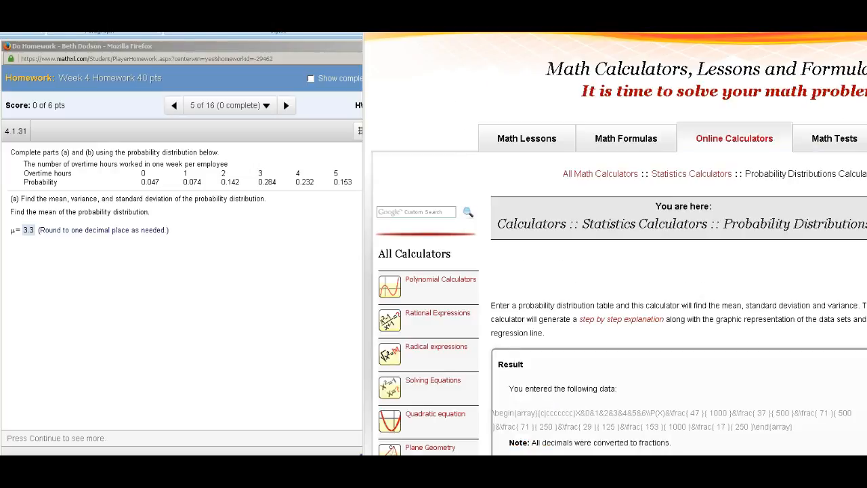
scroll(677, 271, "down", 5)
scroll(622, 243, "down", 2)
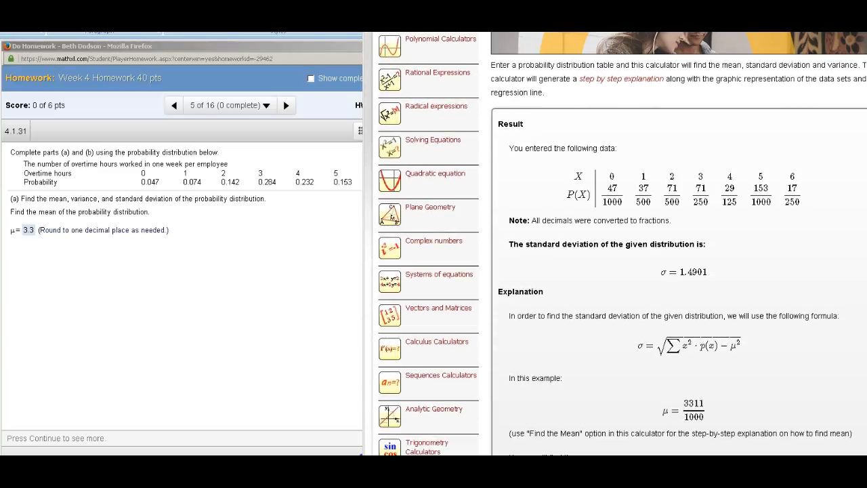
Step: Continue to the variance part in the MathXL homework window and try 1.5 as the σ² answer, submitting it for checking
key("alt+Tab")
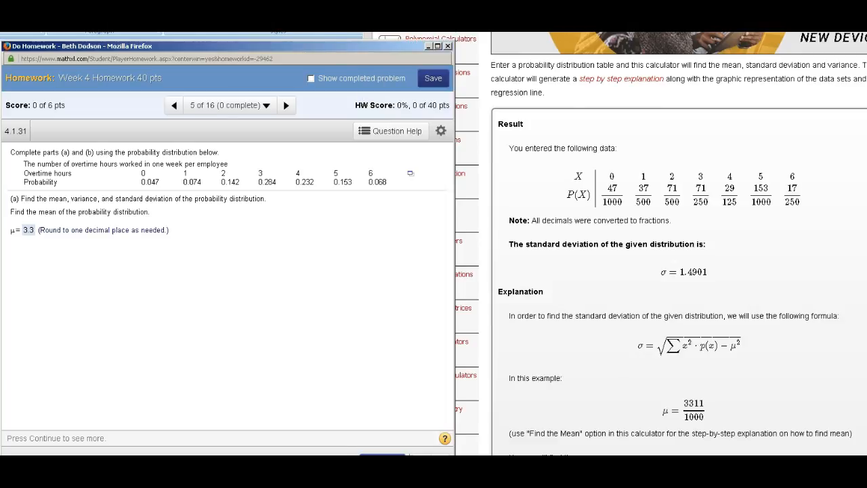
left_click(383, 454)
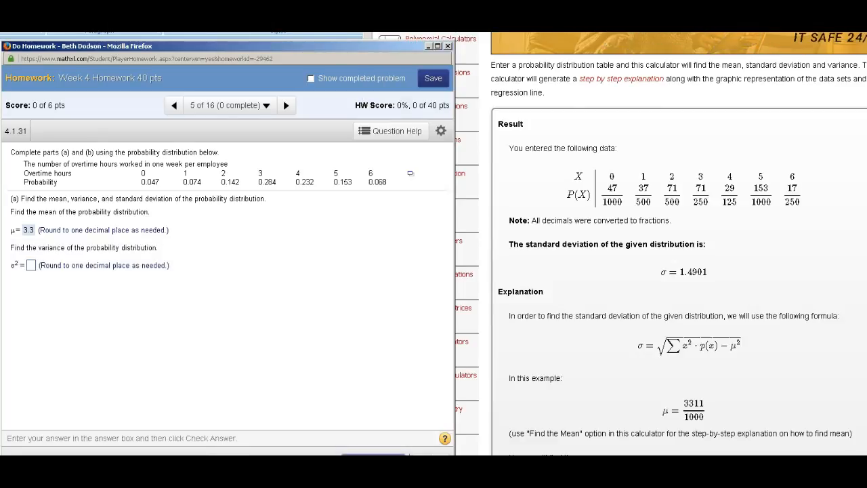
left_click(31, 266)
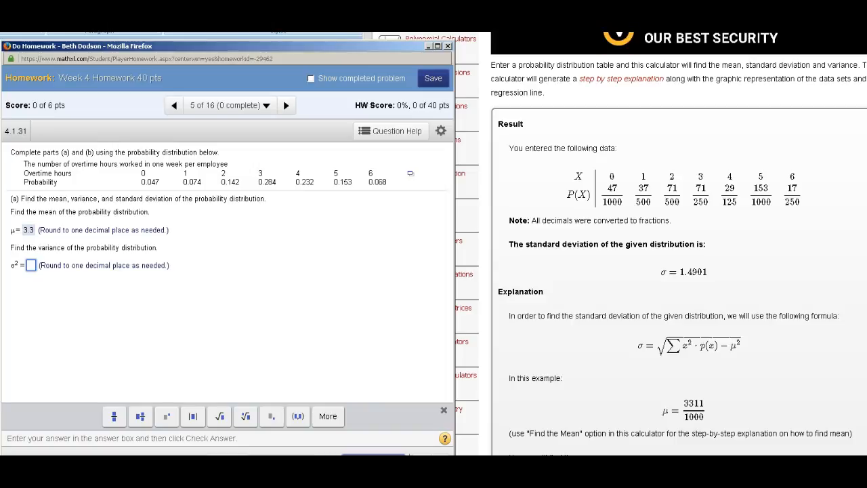
type("1.5")
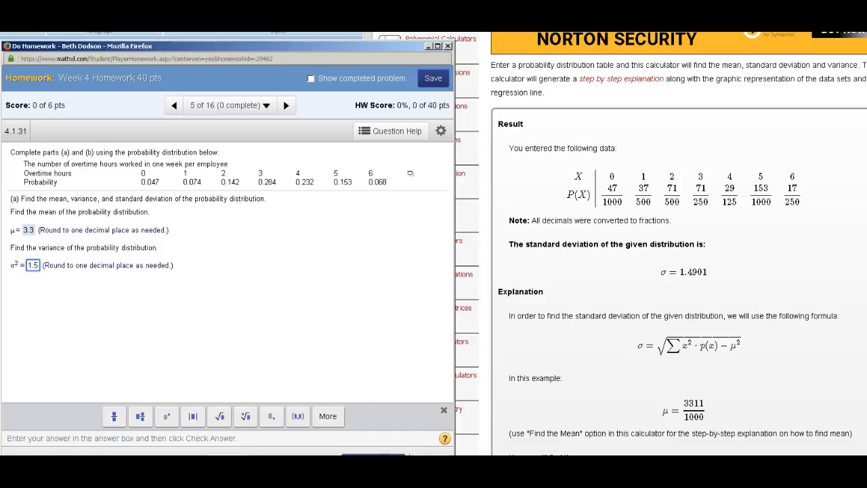
key("Return")
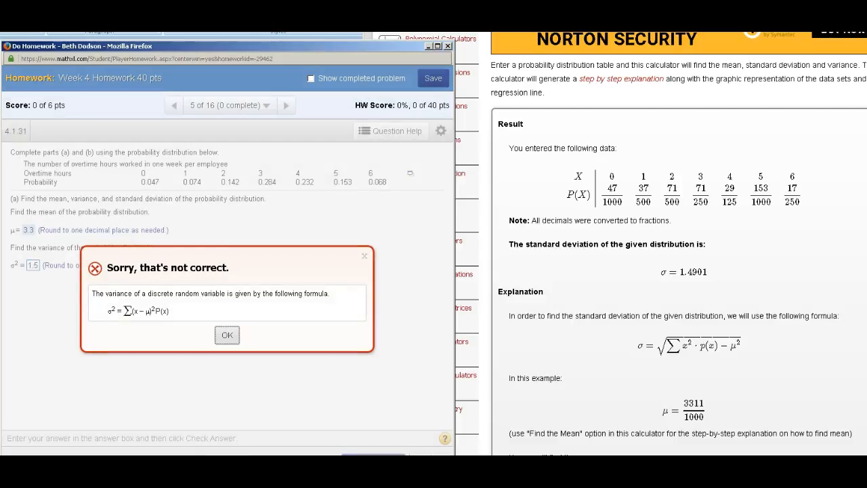
key("Return")
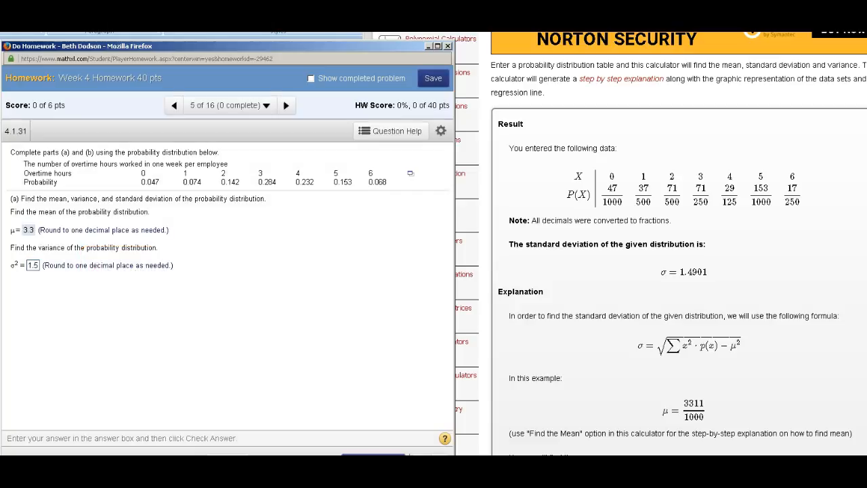
Step: Calculate the variance of the entered distribution in the MathPortal calculator and review the resulting σ² fraction
left_click(678, 271)
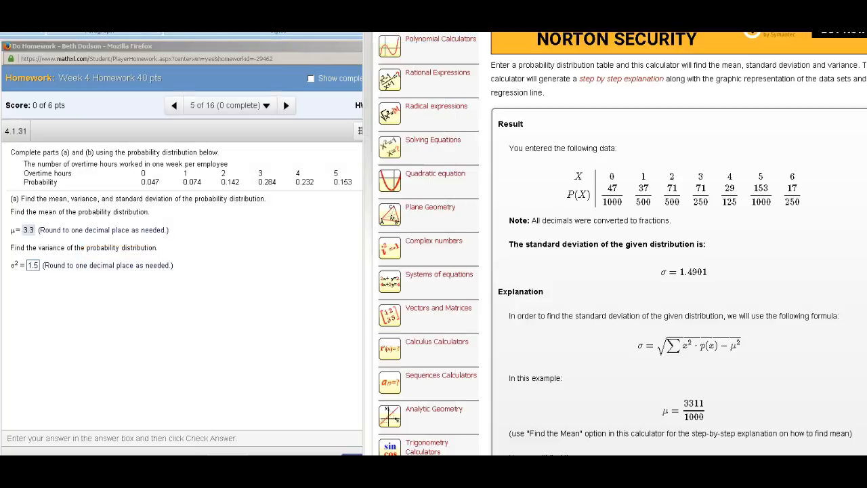
scroll(677, 271, "down", 4)
scroll(677, 271, "down", 8)
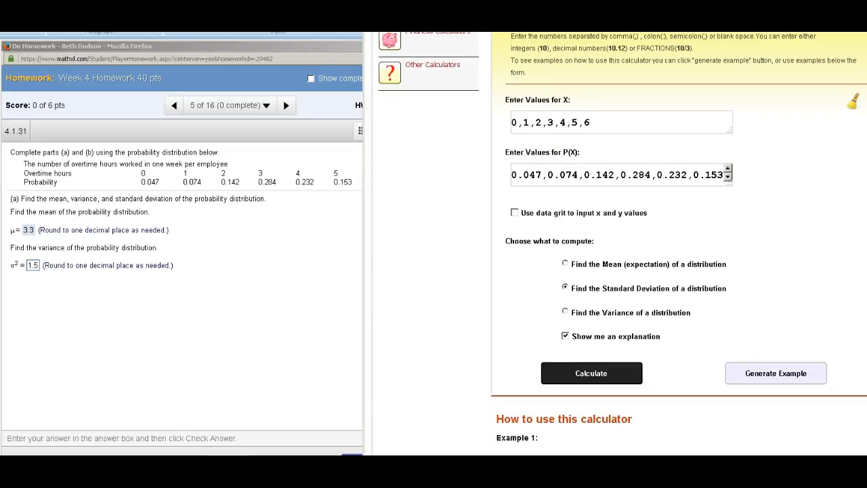
left_click(591, 372)
scroll(616, 244, "down", 5)
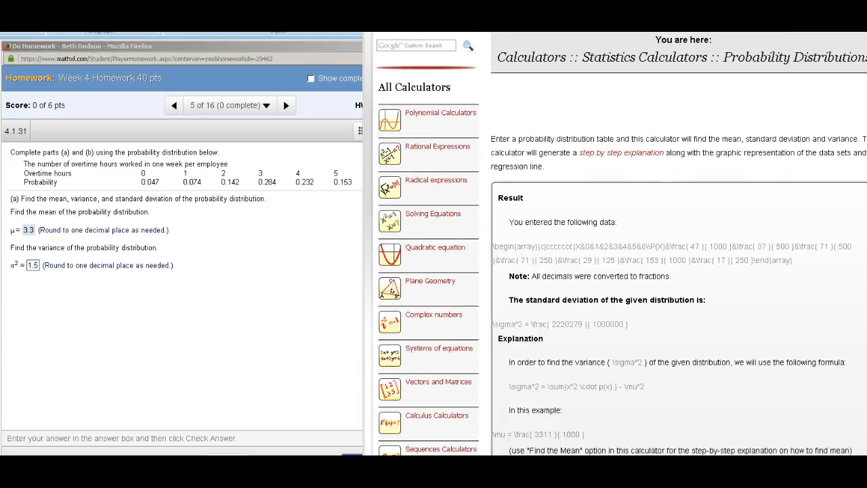
scroll(616, 243, "down", 1)
scroll(616, 243, "up", 2)
scroll(616, 243, "up", 1)
scroll(616, 243, "down", 3)
scroll(616, 243, "up", 2)
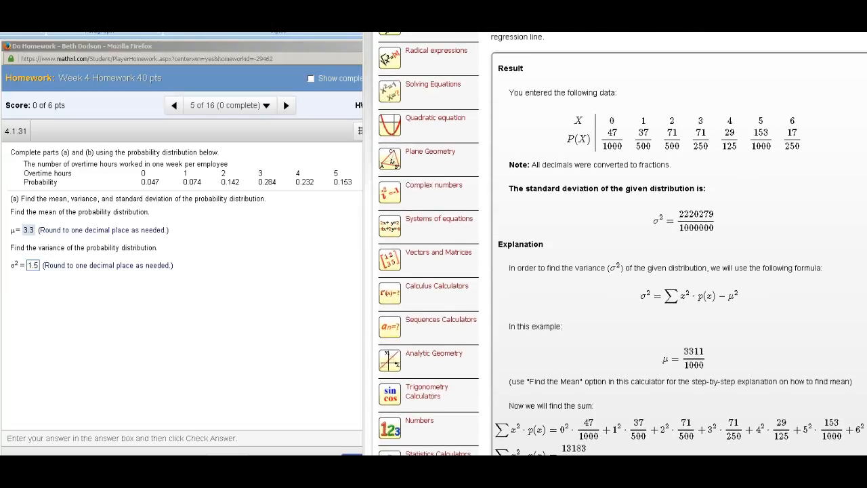
scroll(616, 244, "down", 1)
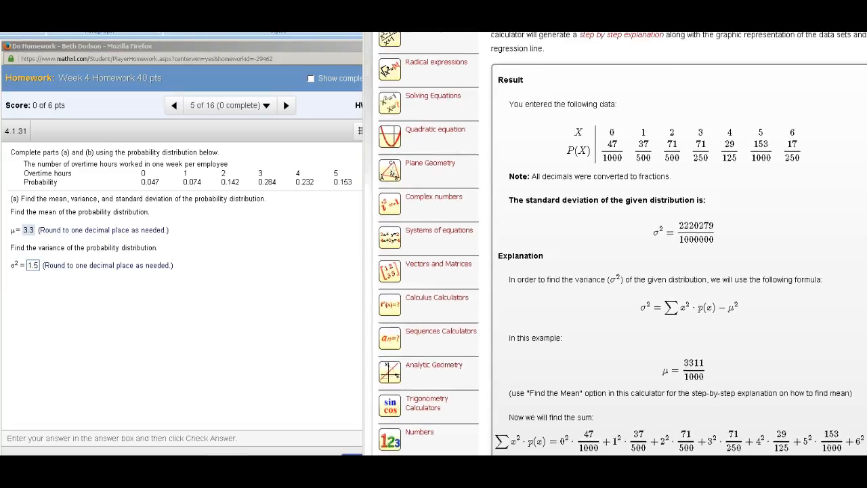
scroll(616, 243, "up", 2)
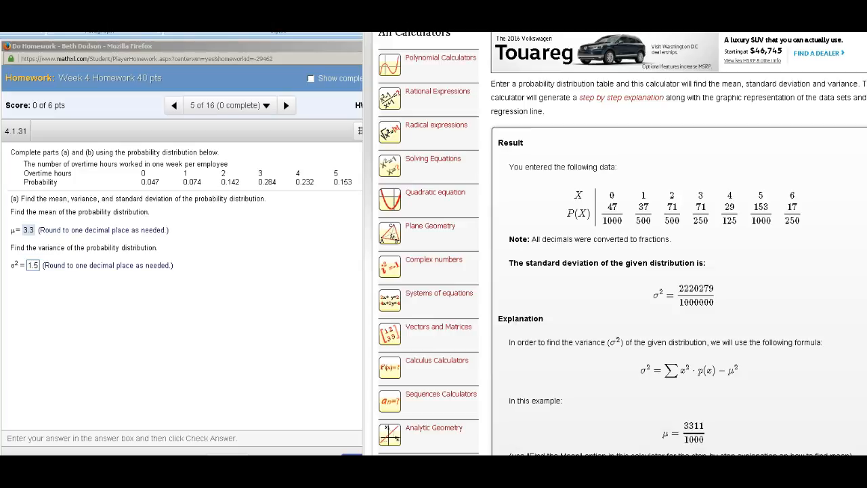
Step: Replace the σ² answer in the MathXL homework window with 2.2 and submit it, continuing to the standard deviation part
left_click(33, 265)
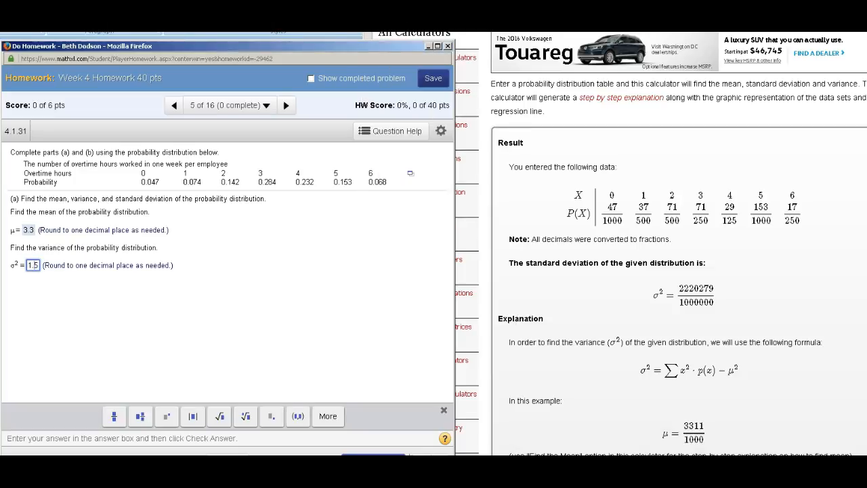
key("BackSpace")
key("BackSpace")
key("BackSpace")
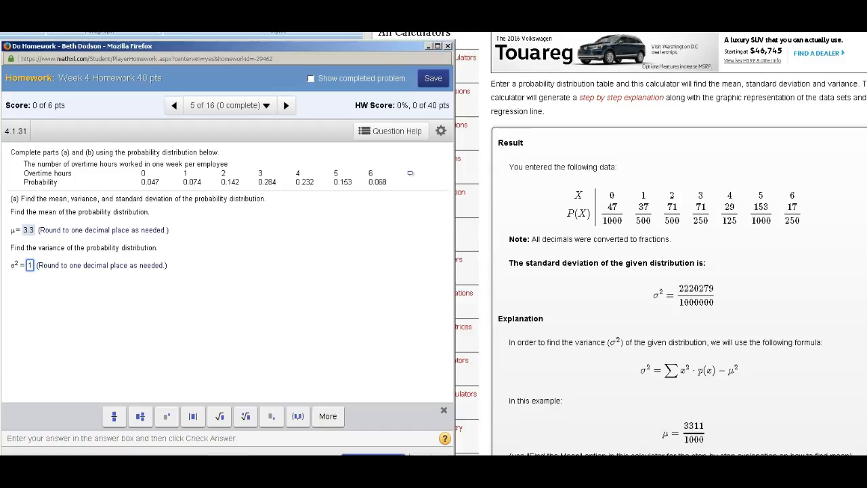
type("2.2")
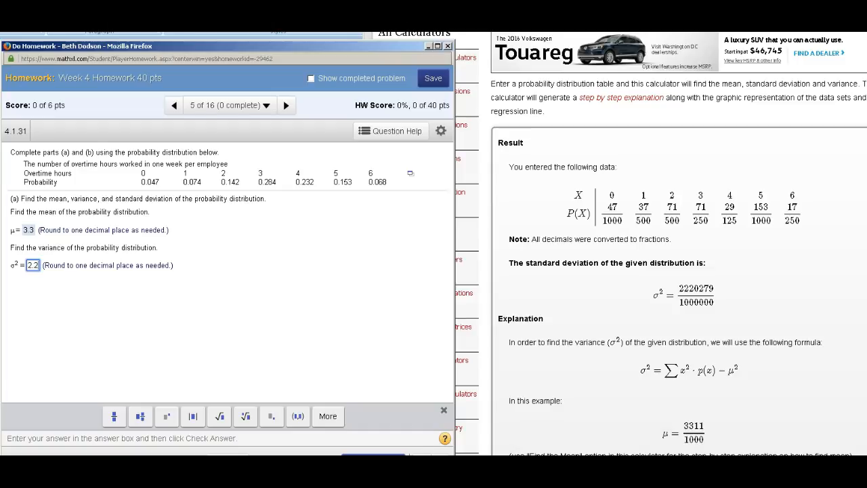
key("Return")
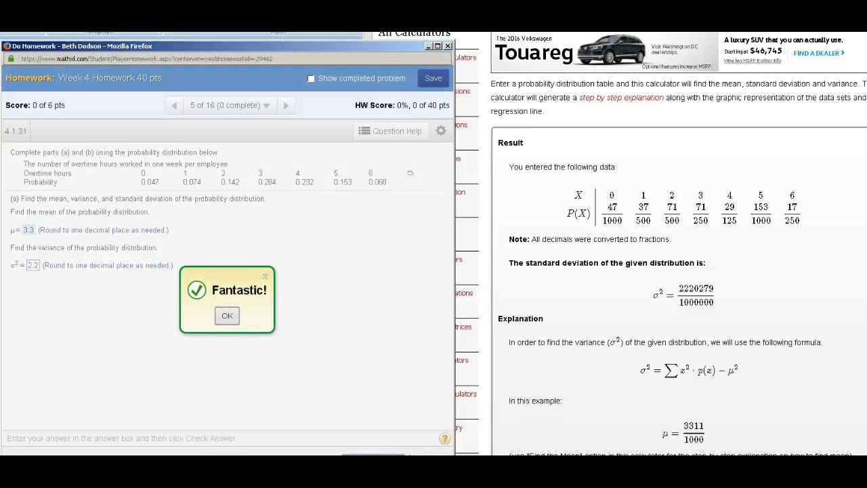
key("Return")
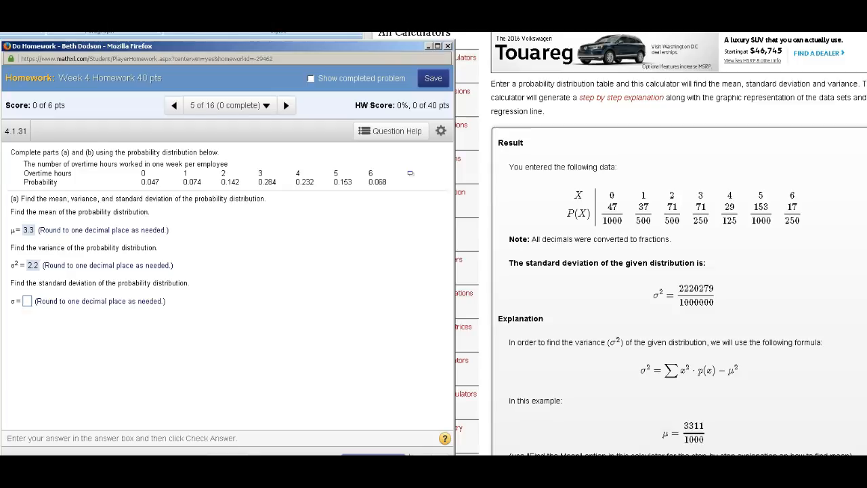
Step: Calculate the distribution's standard deviation again in the MathPortal calculator and bring up its σ result
left_click(677, 271)
scroll(678, 271, "down", 1)
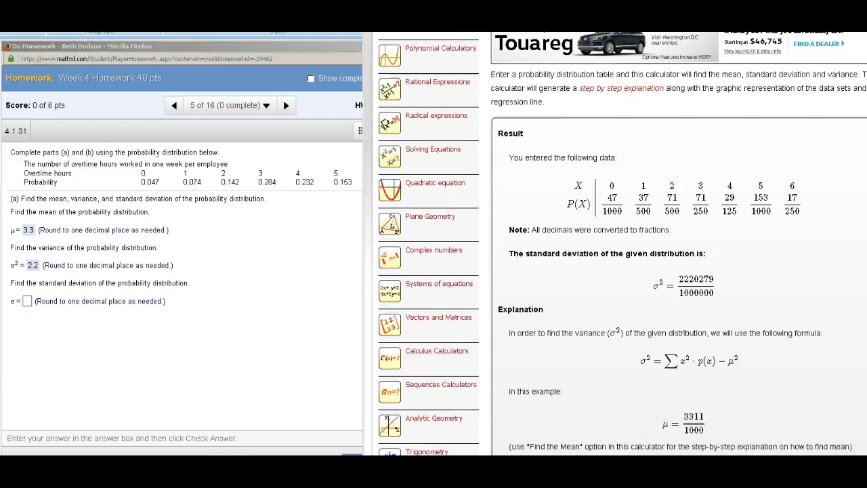
scroll(677, 271, "down", 7)
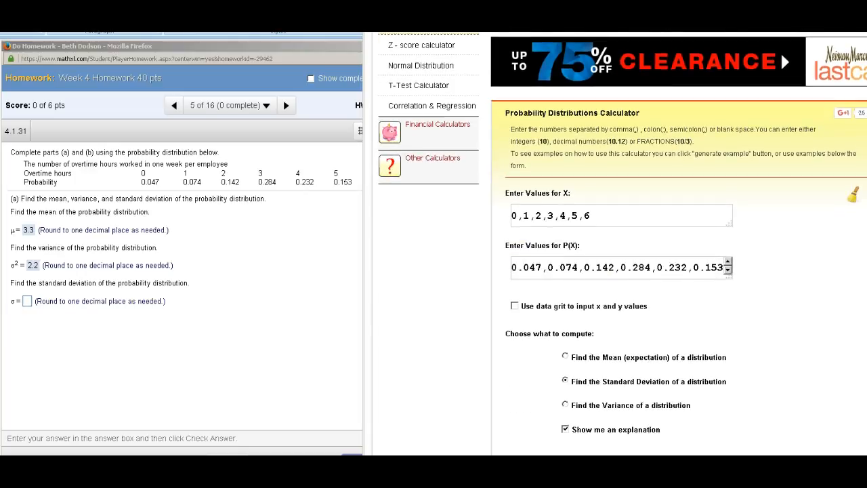
scroll(616, 271, "down", 2)
scroll(616, 271, "down", 3)
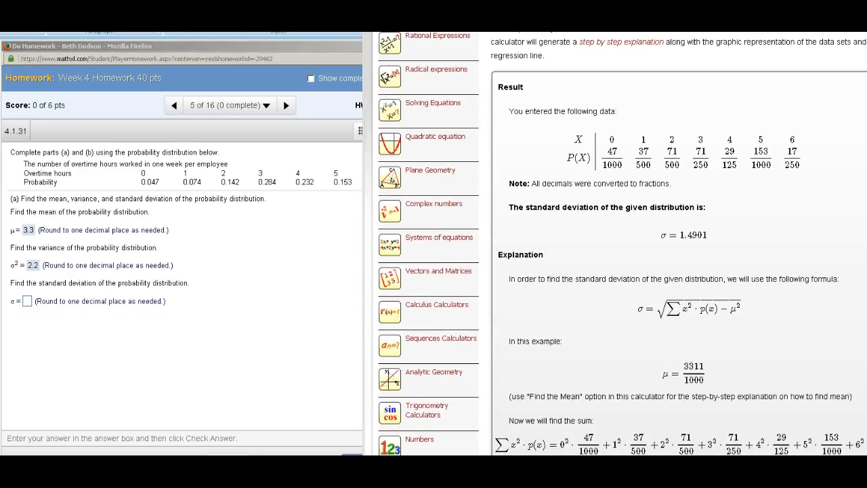
Step: Answer σ with 1.5 in the MathXL homework window and submit it, continuing to the interpretation in part (b)
left_click(27, 301)
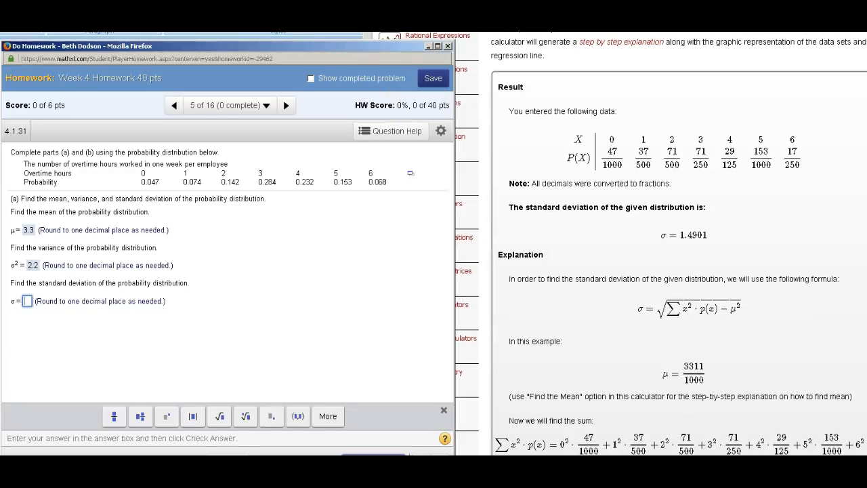
type("1.5")
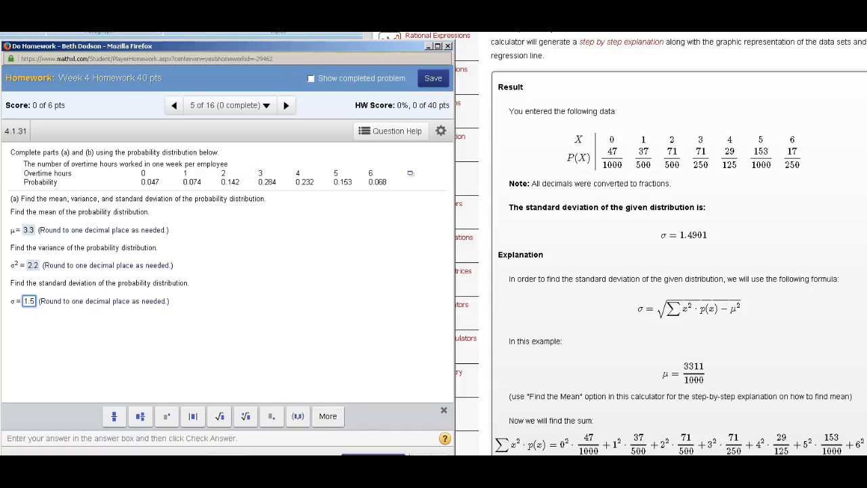
key("Return")
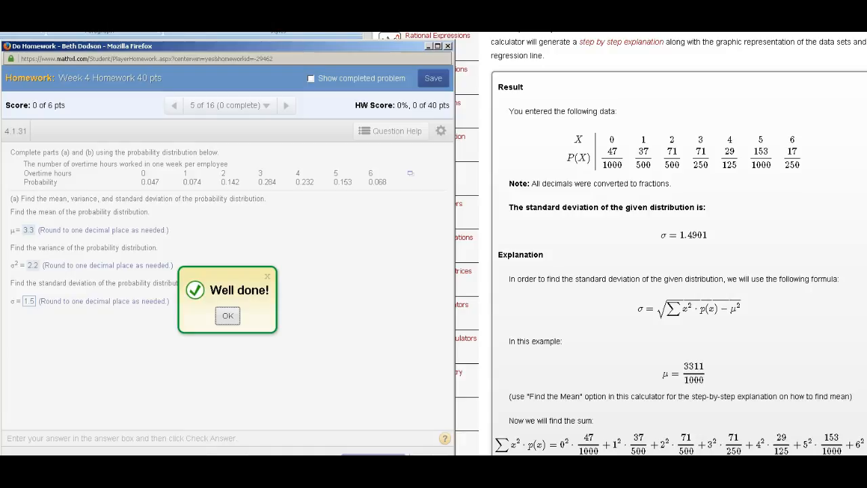
key("Return")
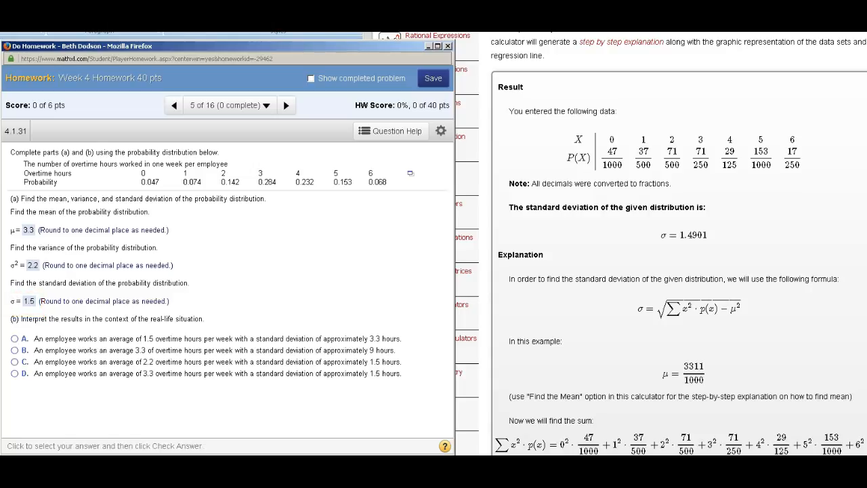
Step: Answer part (b) with option D, an average of 3.3 overtime hours and a standard deviation of approximately 1.5 hours, and submit it
left_click(14, 374)
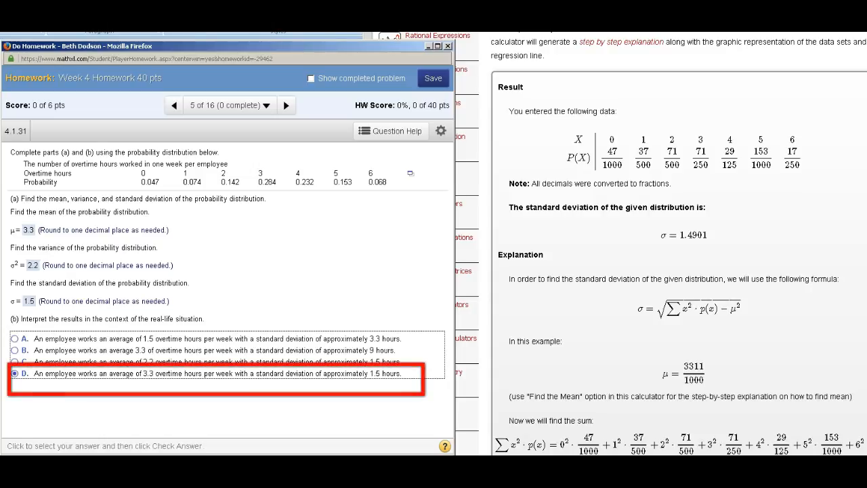
key("Return")
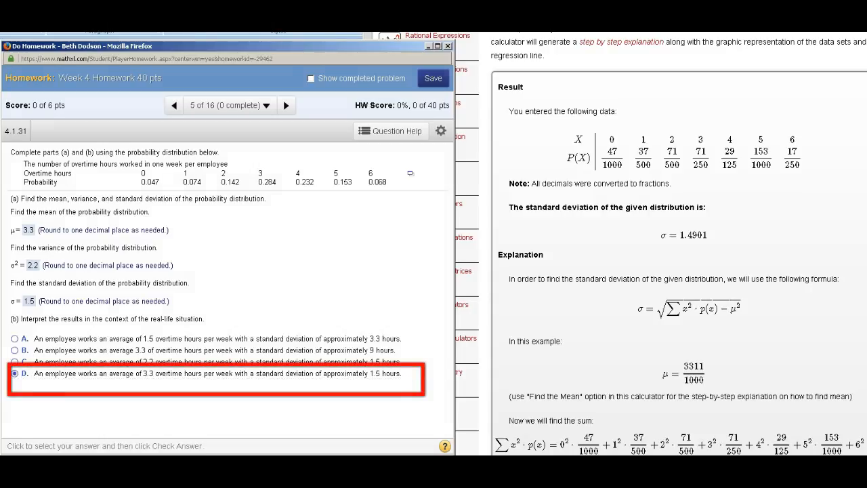
key("Return")
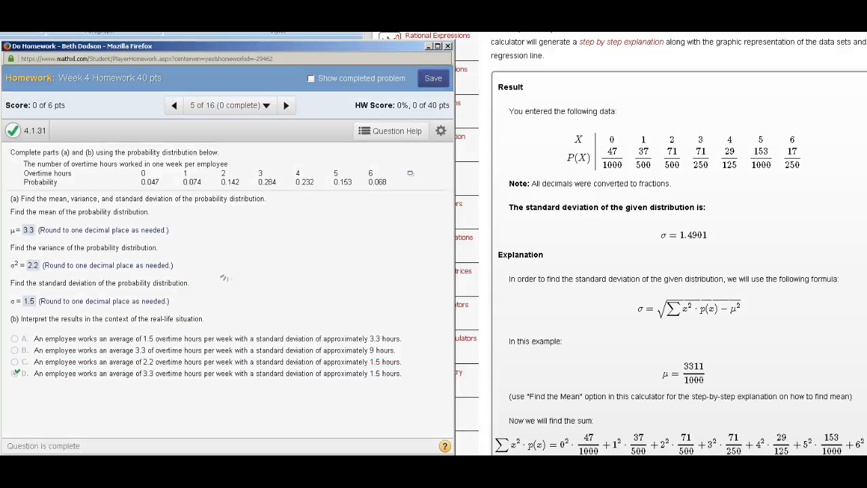